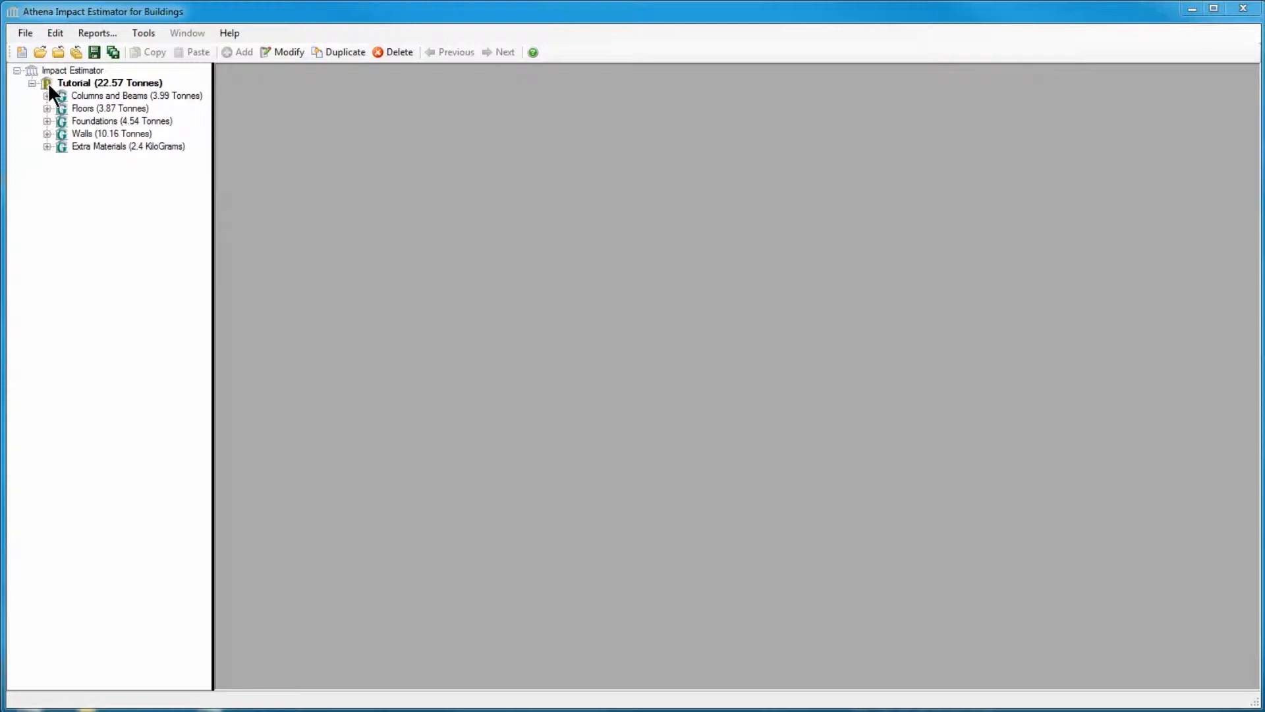
# - Set the Tutorial project's annual operating energy consumption to 10000 kWh of electricity and 5000 ft³ of natural gas
pyautogui.rightClick(49, 86)
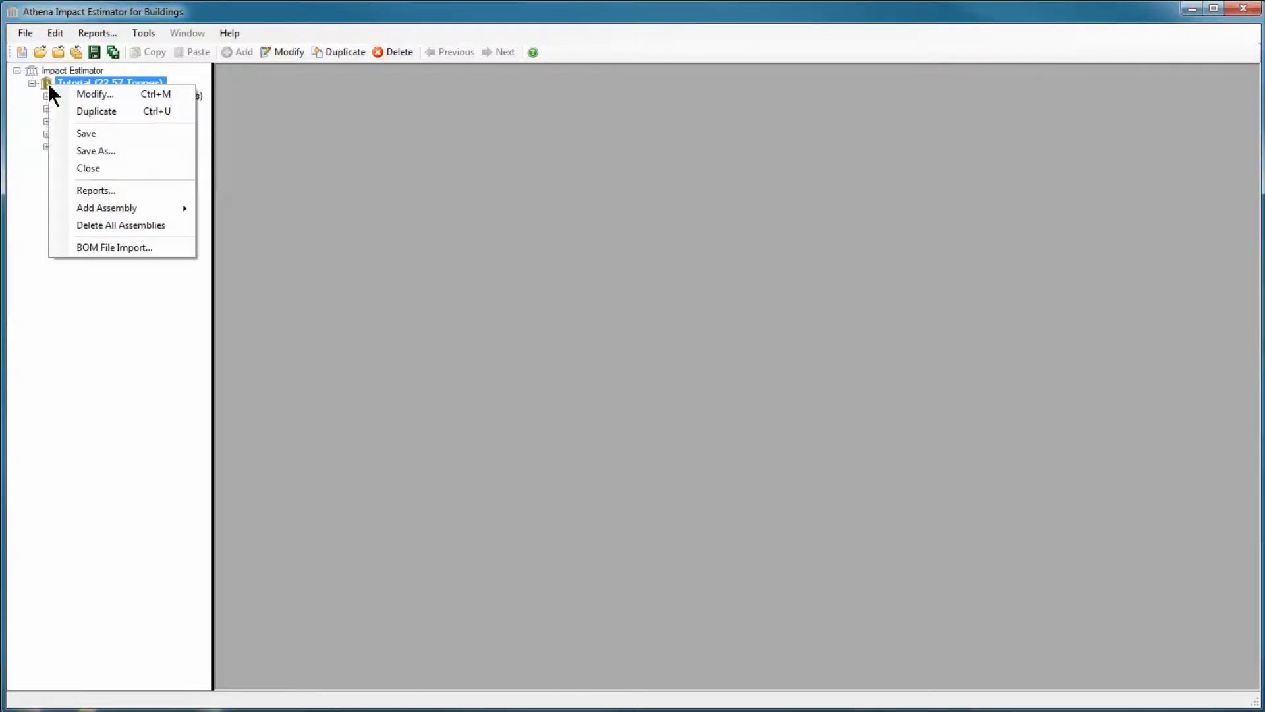
pyautogui.click(84, 96)
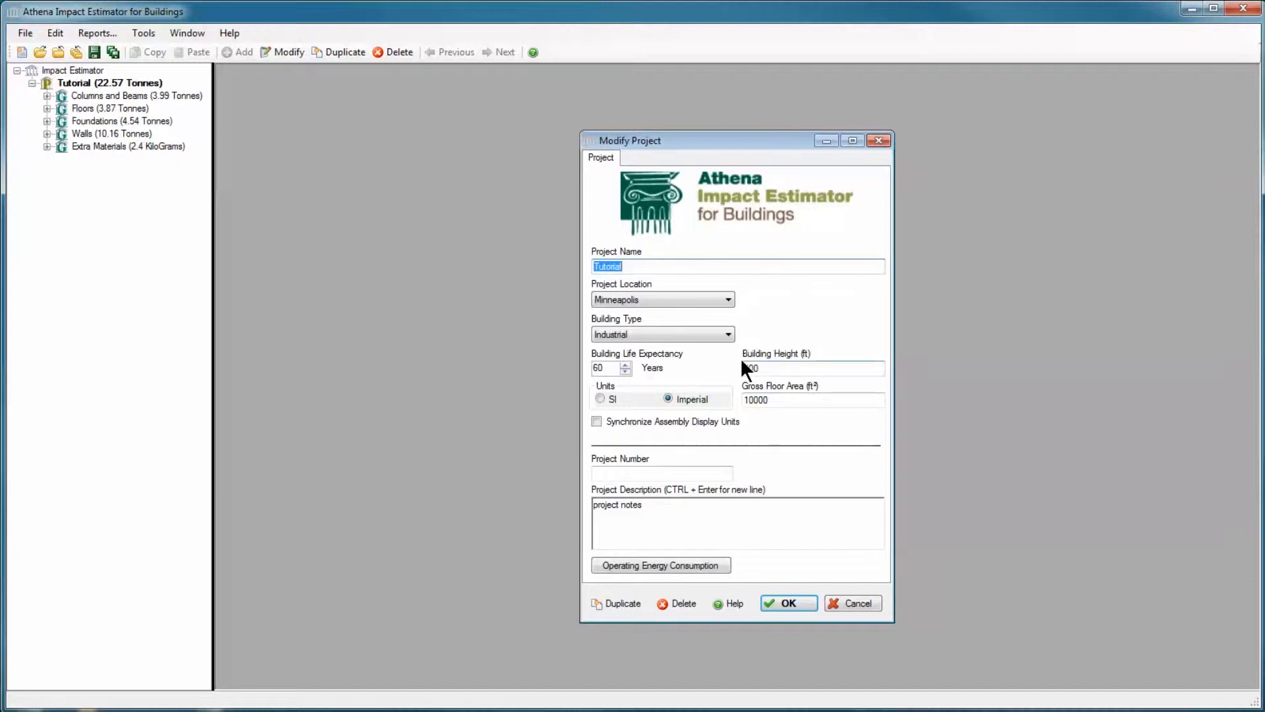
pyautogui.click(685, 565)
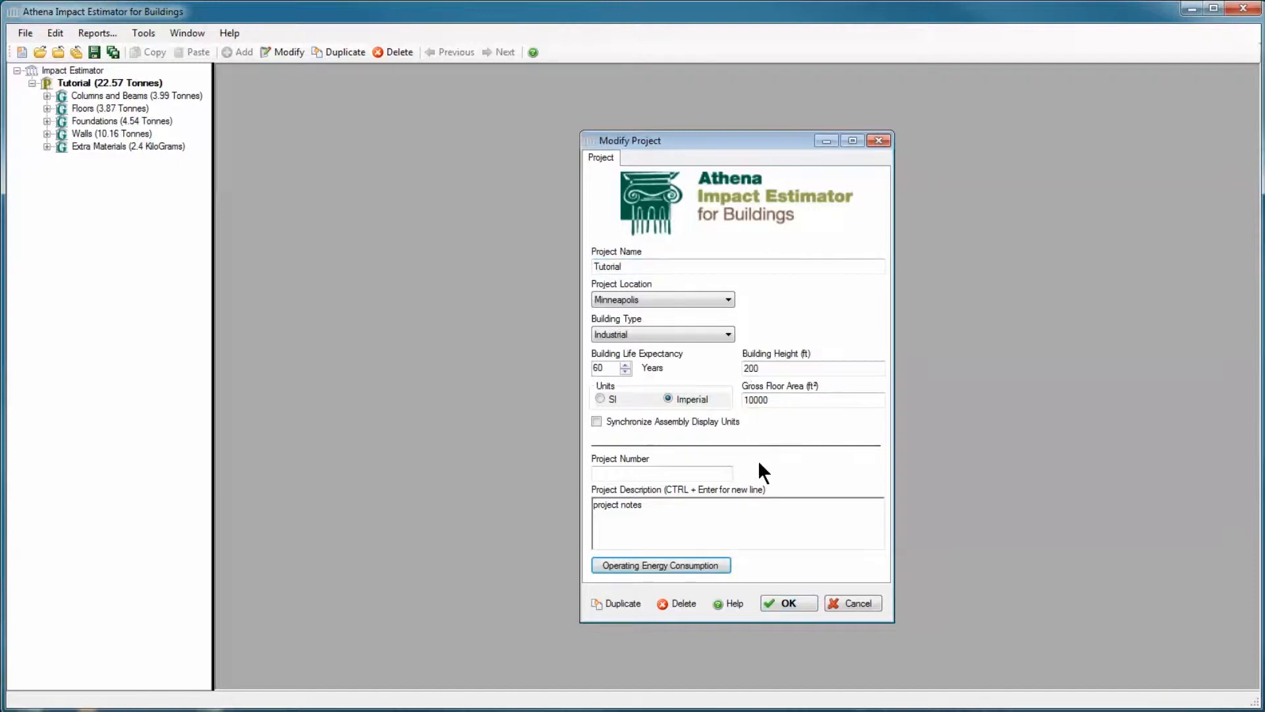
pyautogui.click(712, 567)
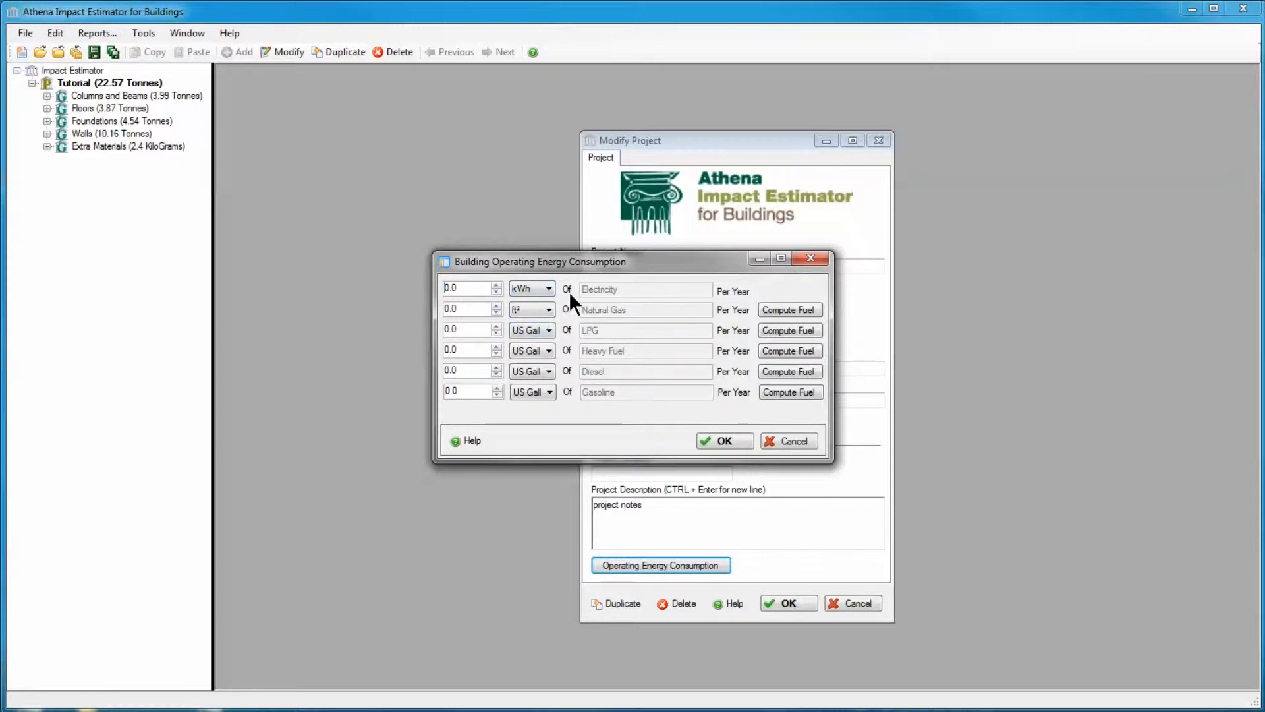
pyautogui.click(548, 288)
pyautogui.click(549, 330)
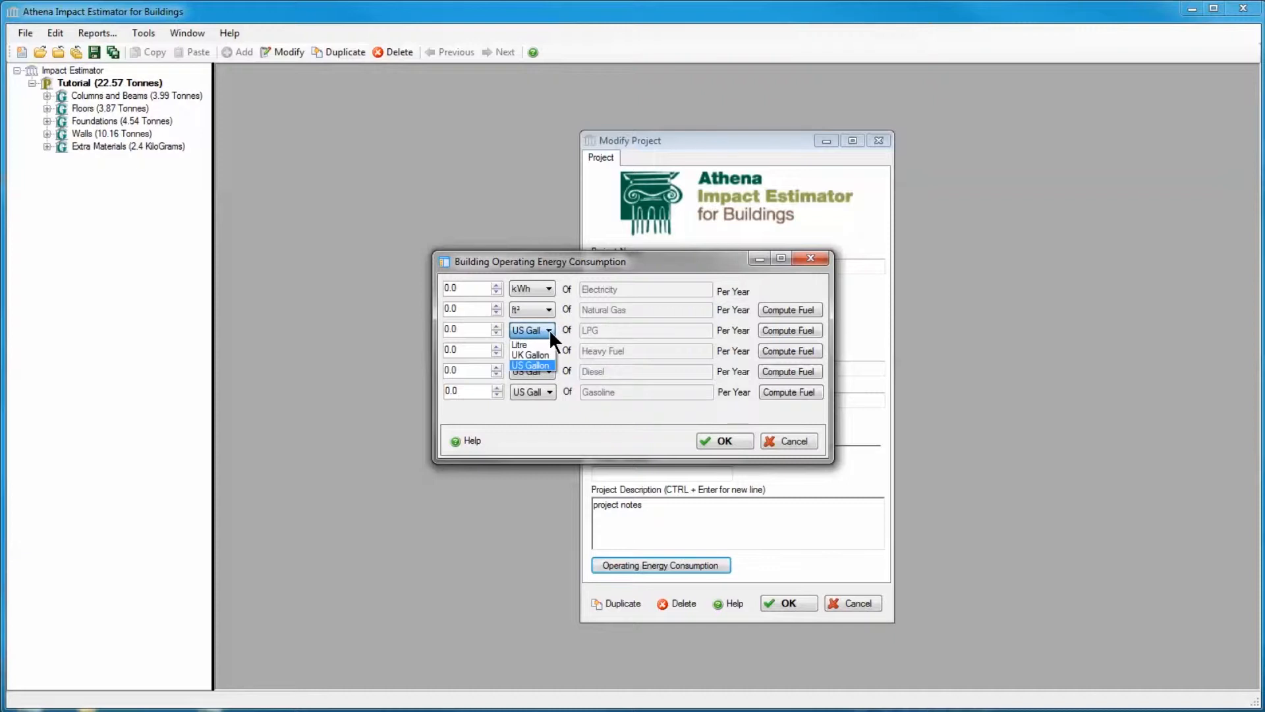
pyautogui.click(550, 331)
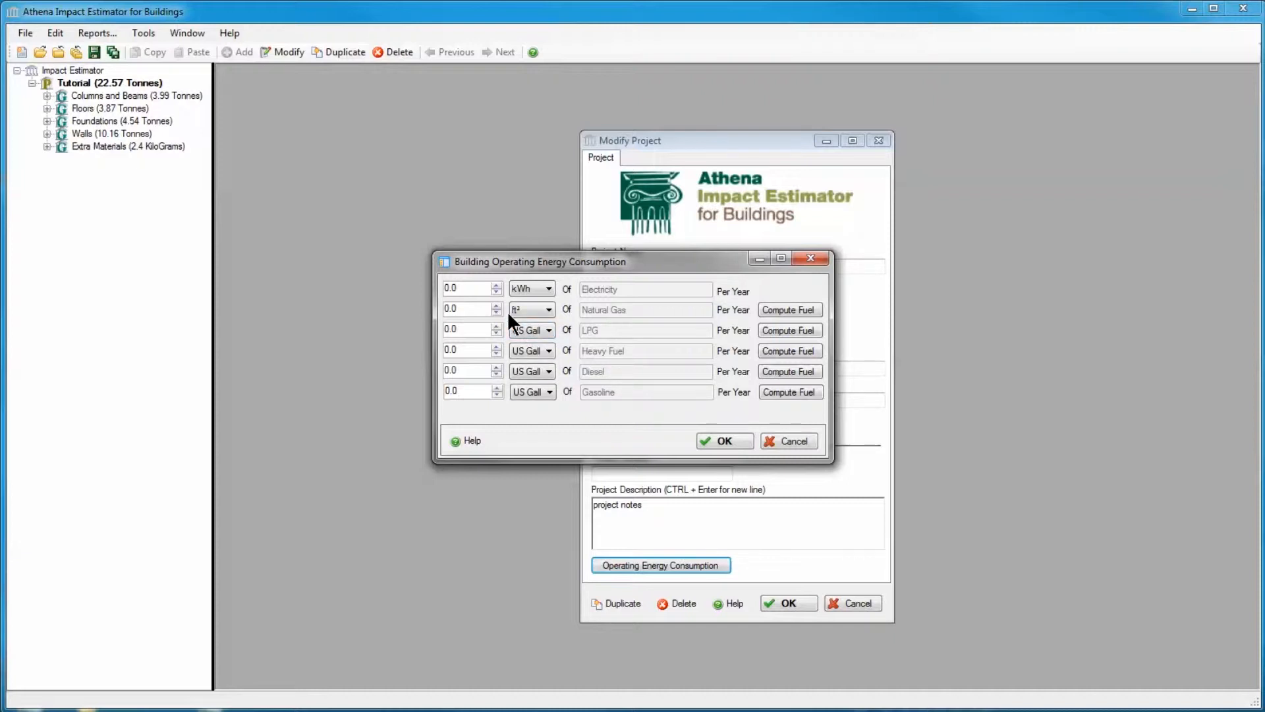
pyautogui.moveTo(457, 288); pyautogui.dragTo(441, 288)
pyautogui.write('10000')
pyautogui.moveTo(458, 309); pyautogui.dragTo(447, 313)
pyautogui.write('5000')
# - Compute the annual LPG consumption from 1000000 BTU, copy it to the operating energy values, and confirm the project changes
pyautogui.click(778, 332)
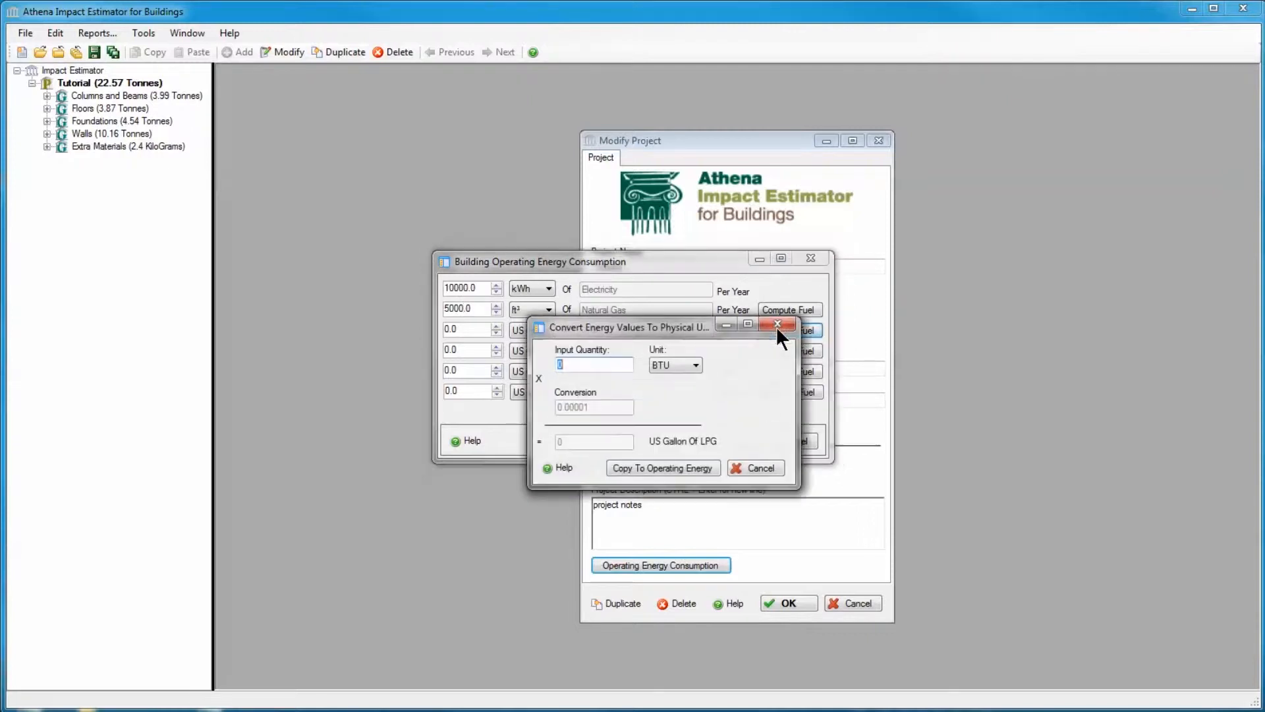
pyautogui.click(695, 364)
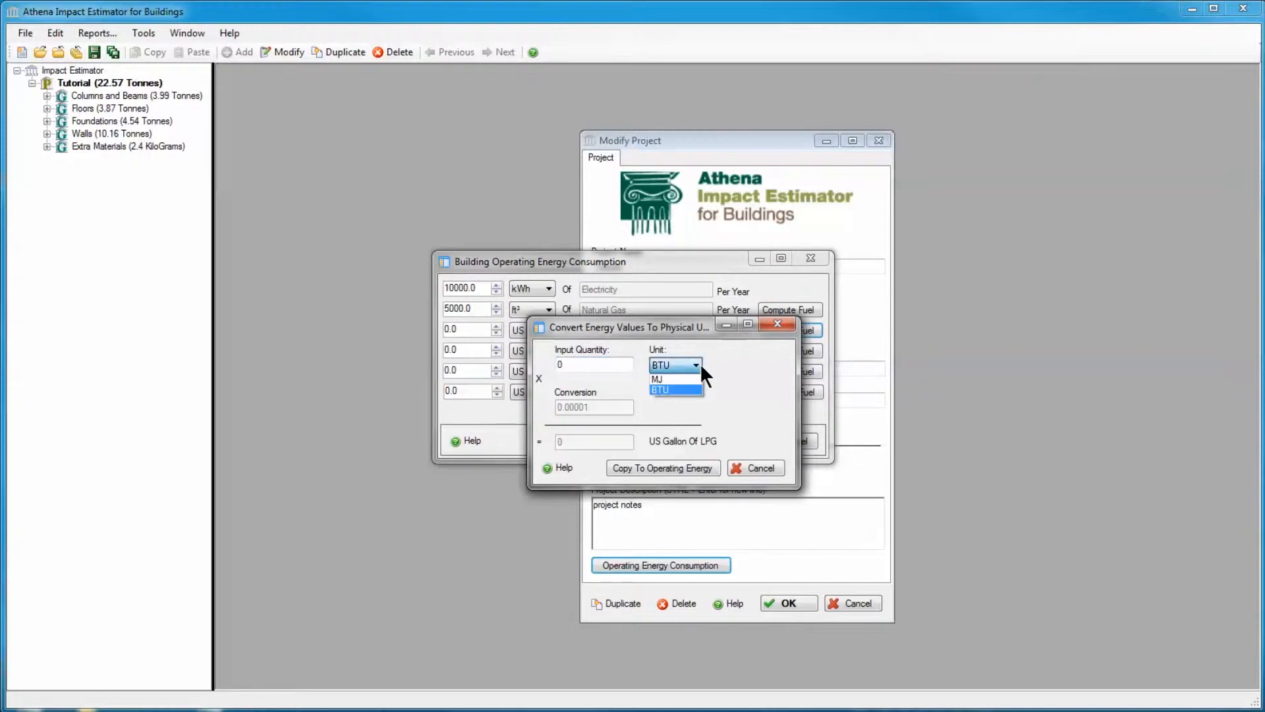
pyautogui.click(626, 364)
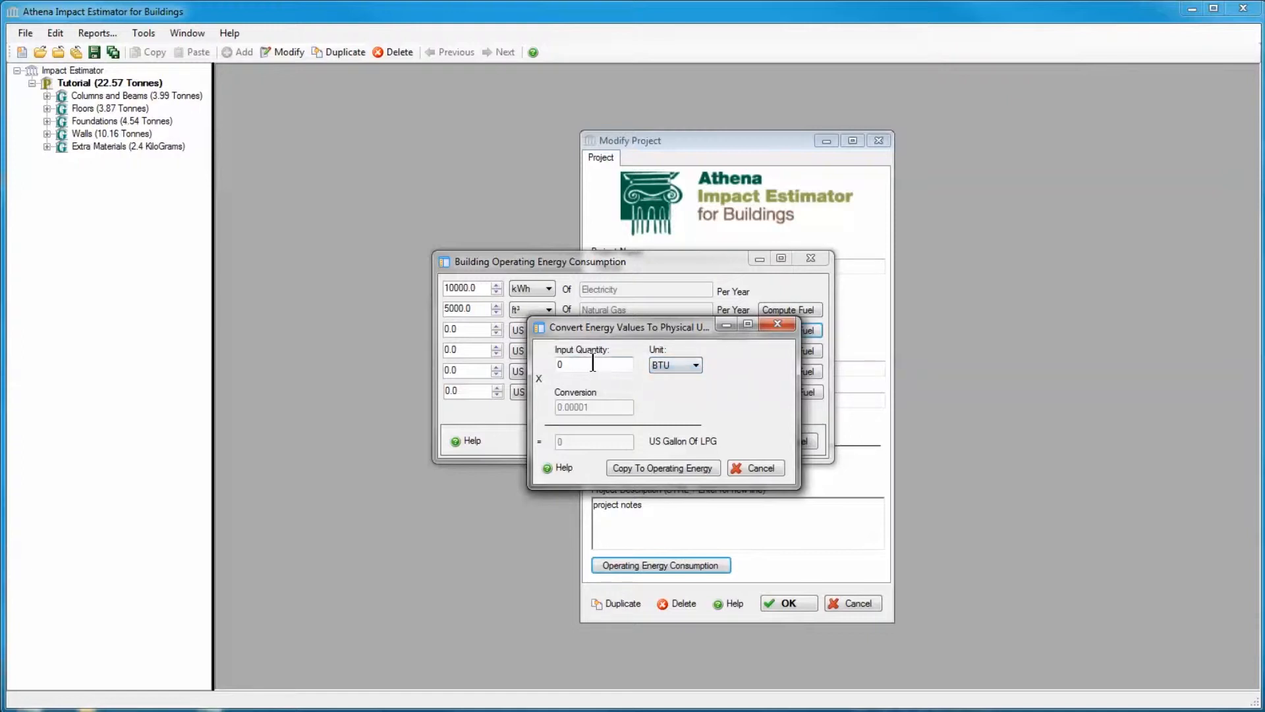
pyautogui.write('1000000')
pyautogui.click(657, 466)
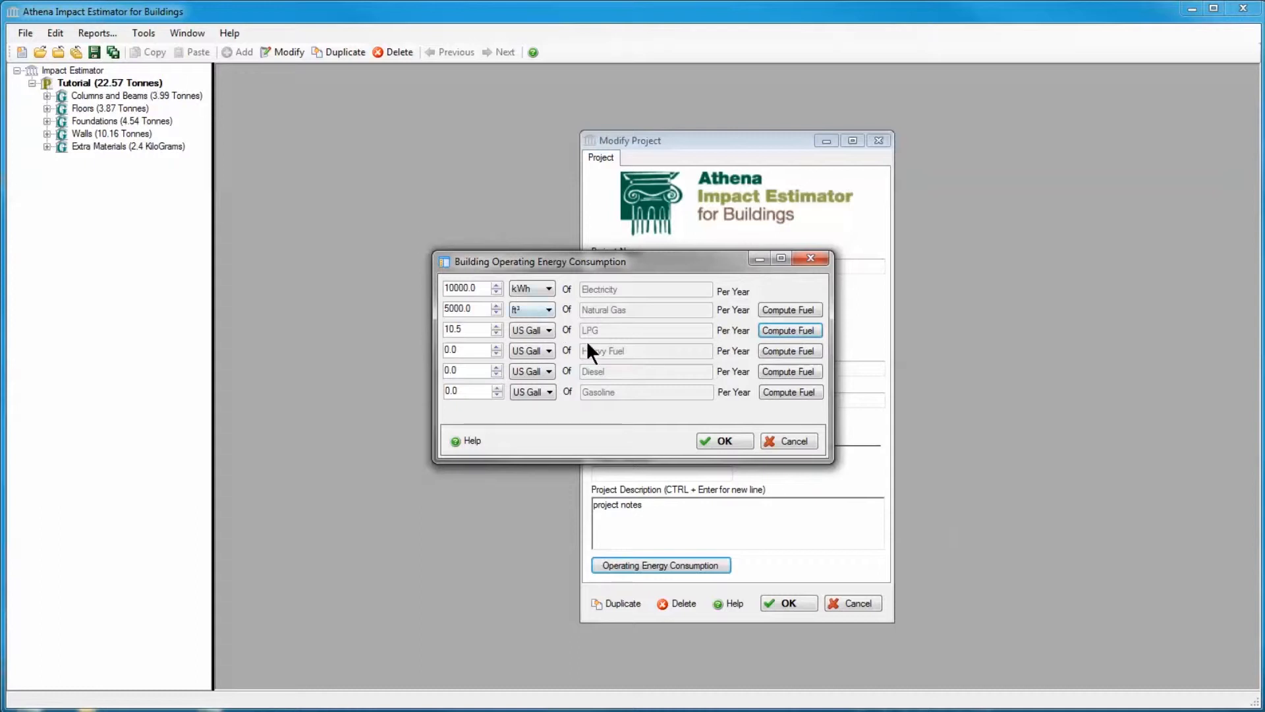
pyautogui.click(725, 437)
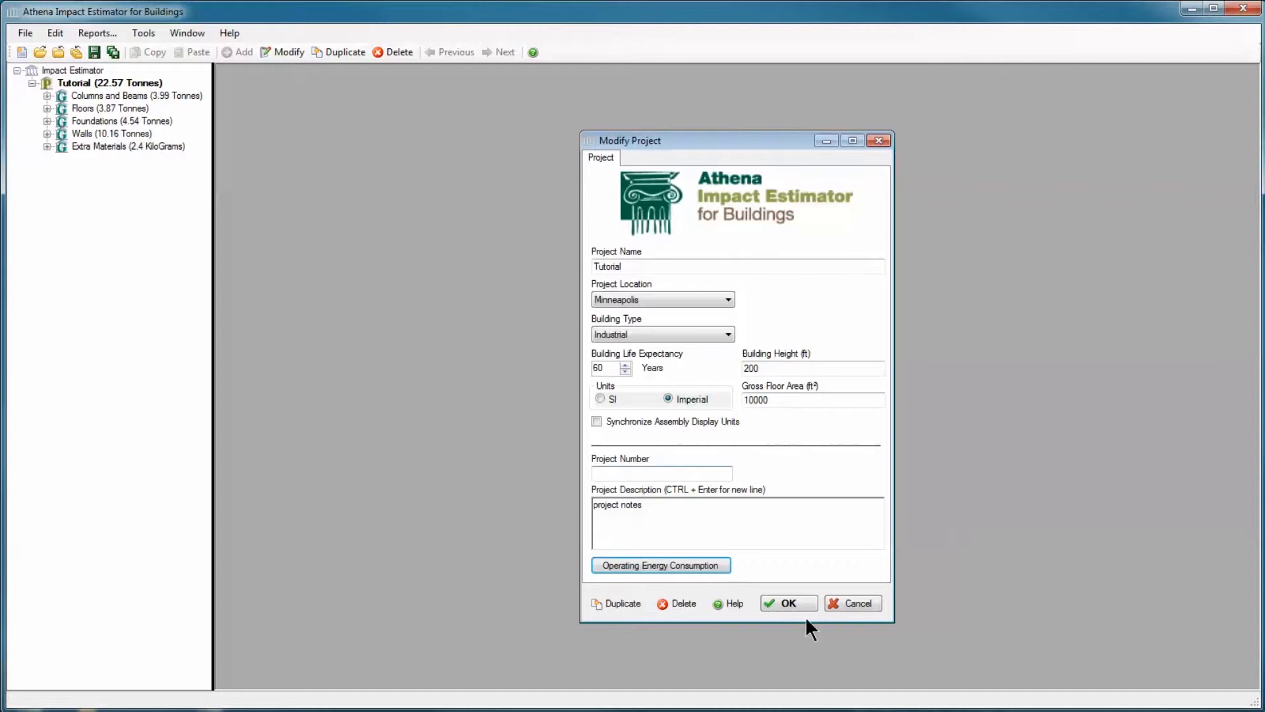
pyautogui.click(789, 602)
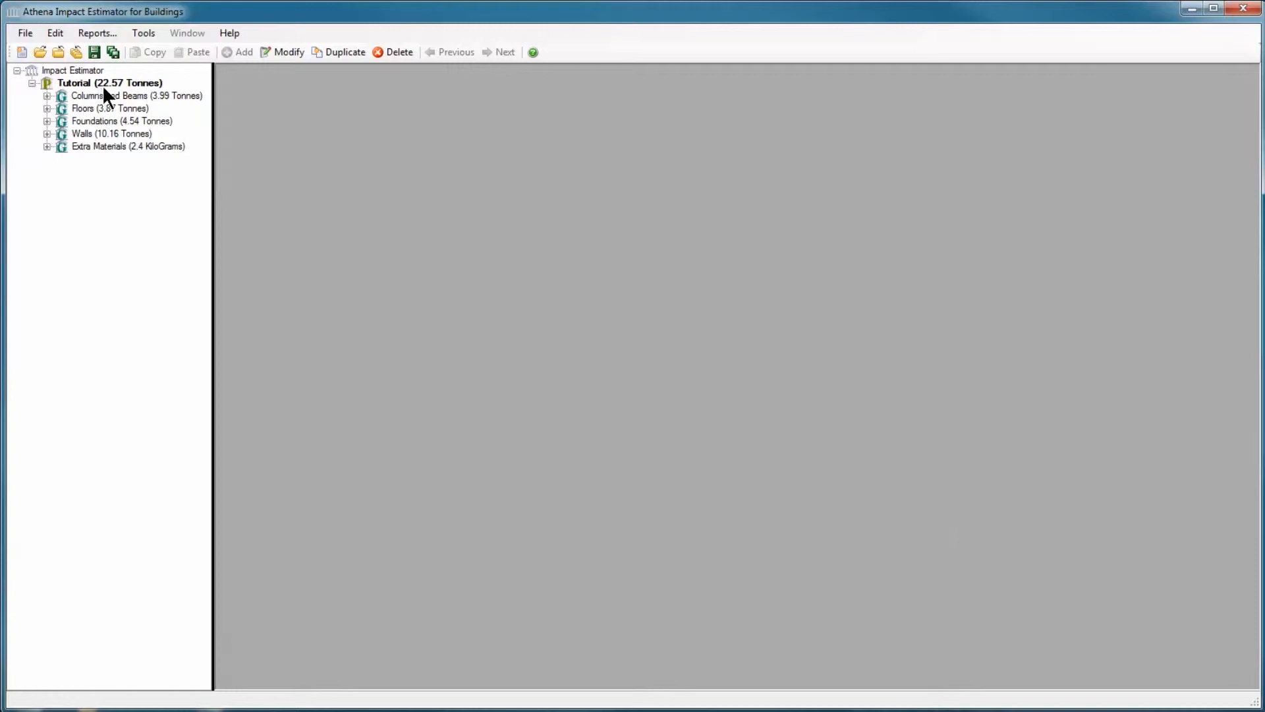
# - Generate a table report of all summary measures by life cycle stages and view it enlarged
pyautogui.click(103, 33)
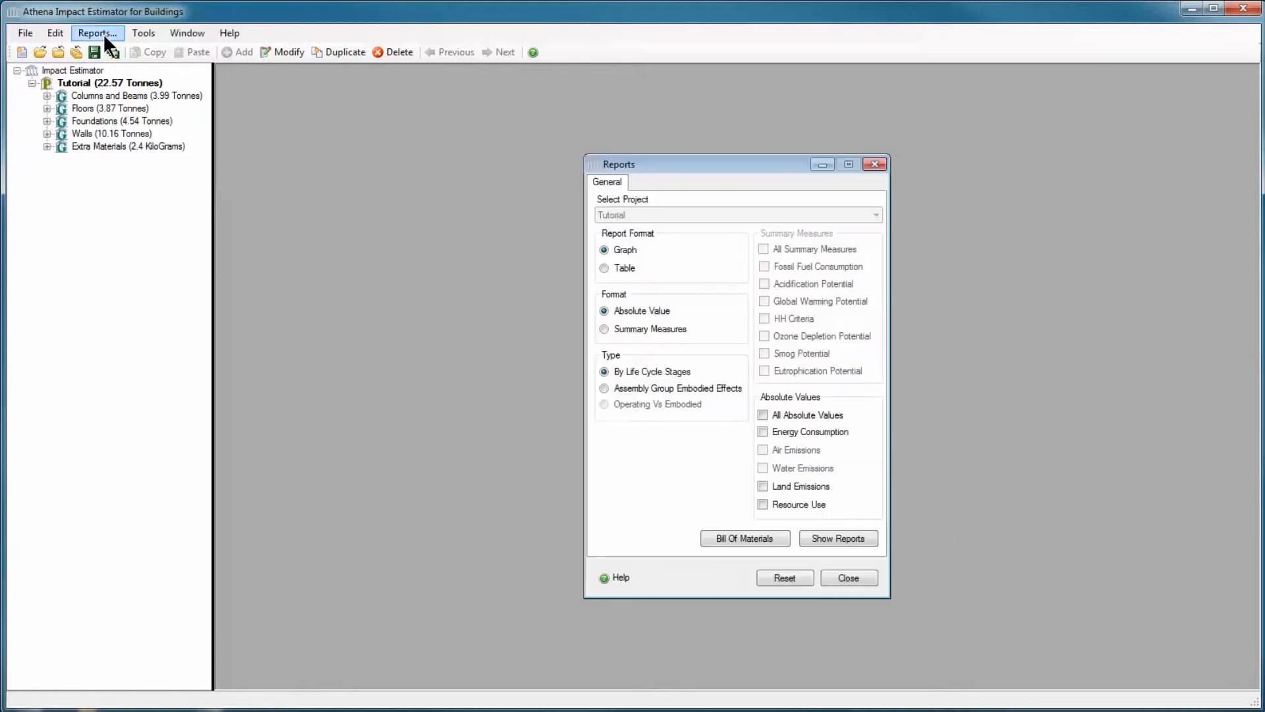
pyautogui.click(604, 268)
pyautogui.click(604, 329)
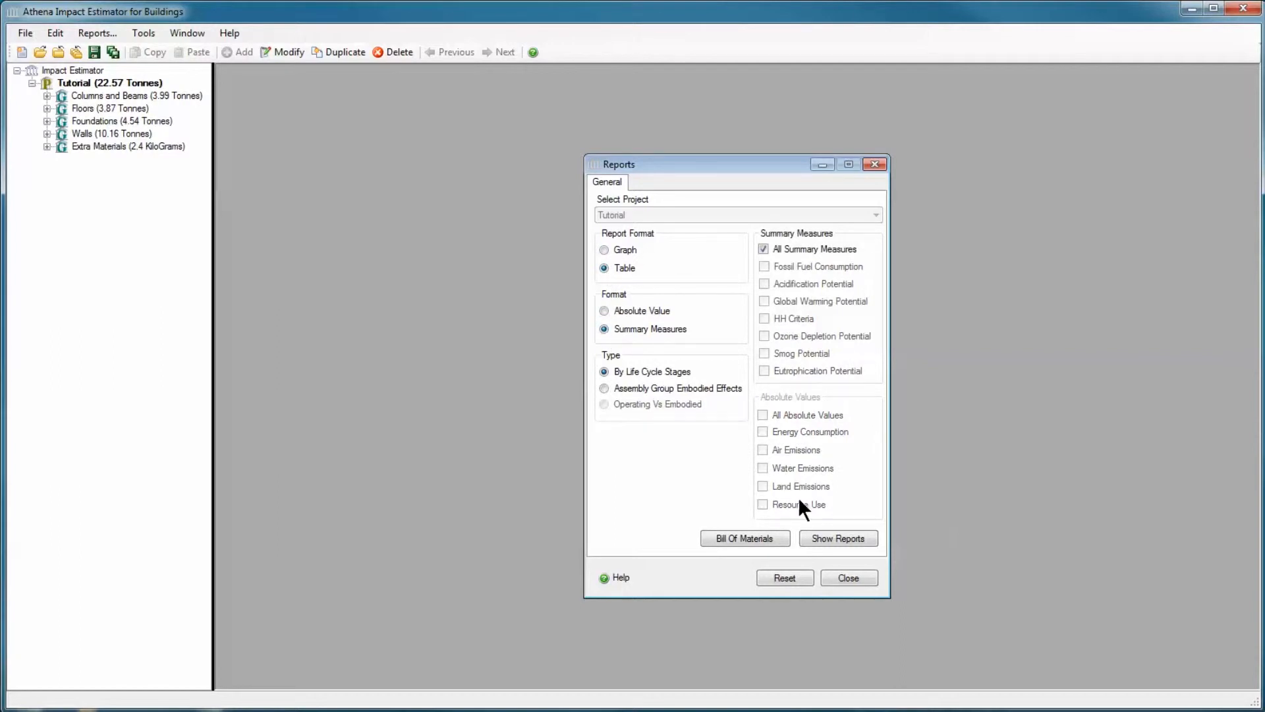
pyautogui.click(825, 536)
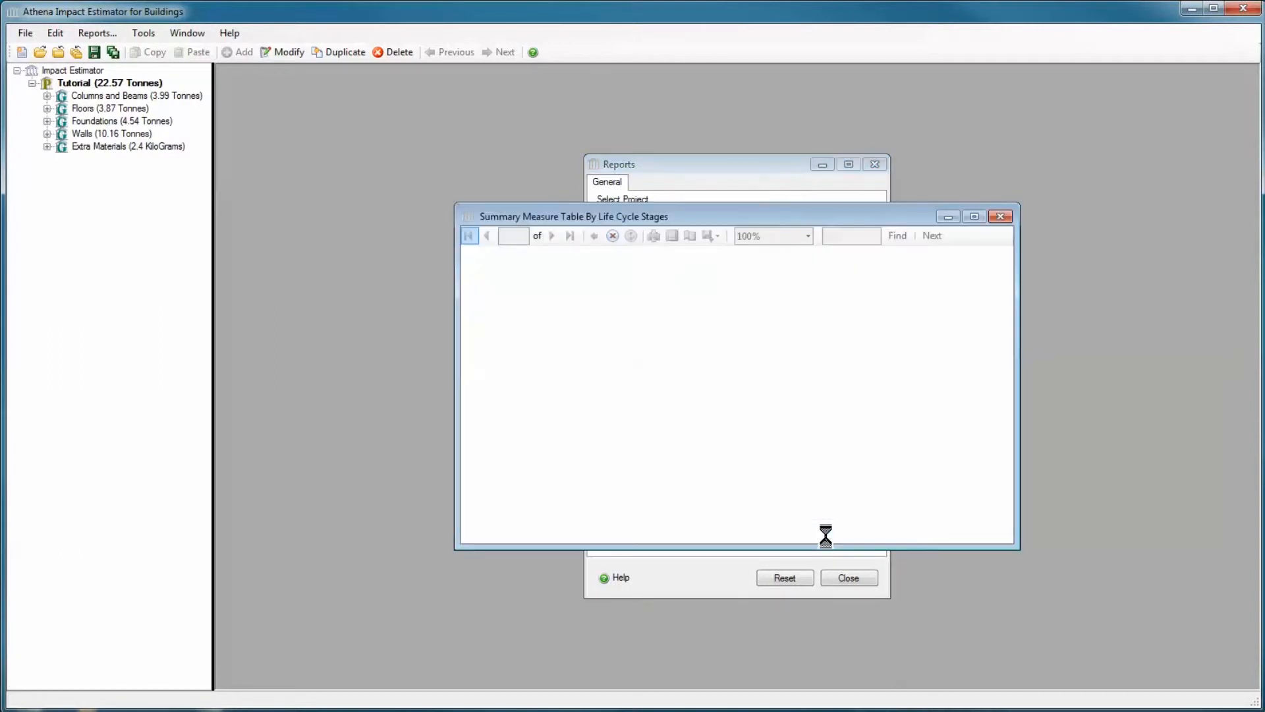
pyautogui.click(974, 218)
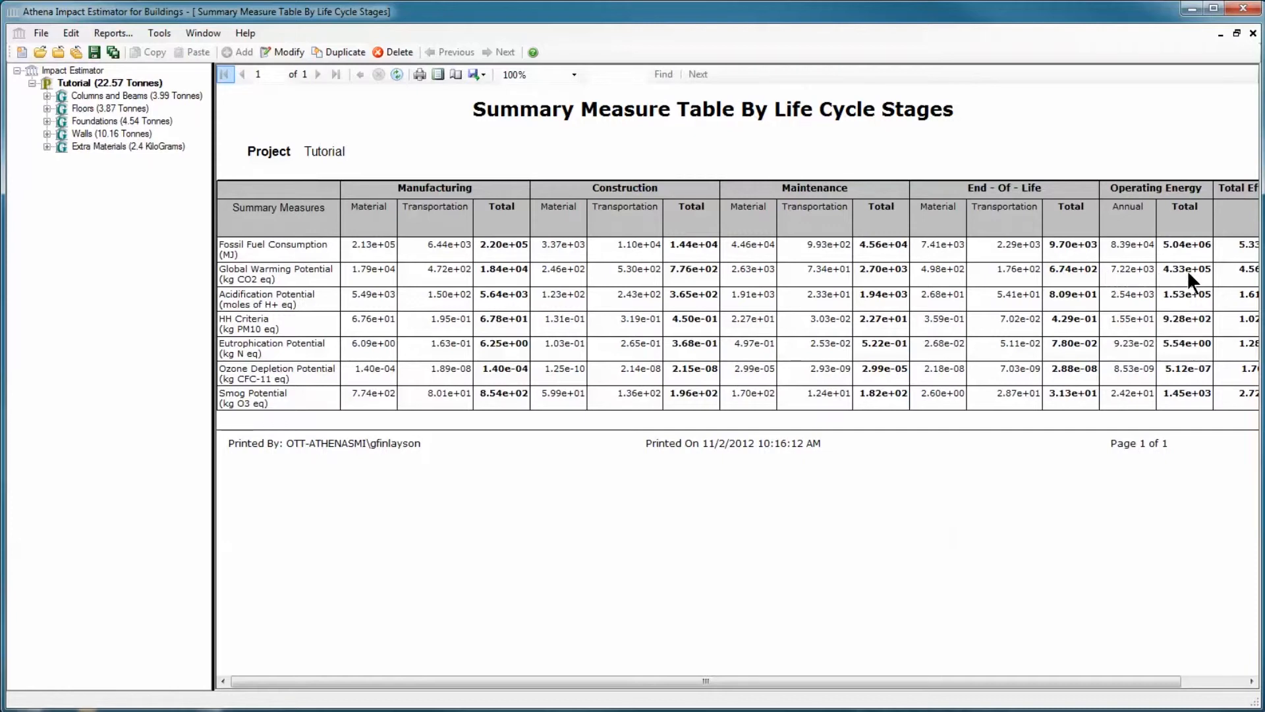
pyautogui.click(1238, 33)
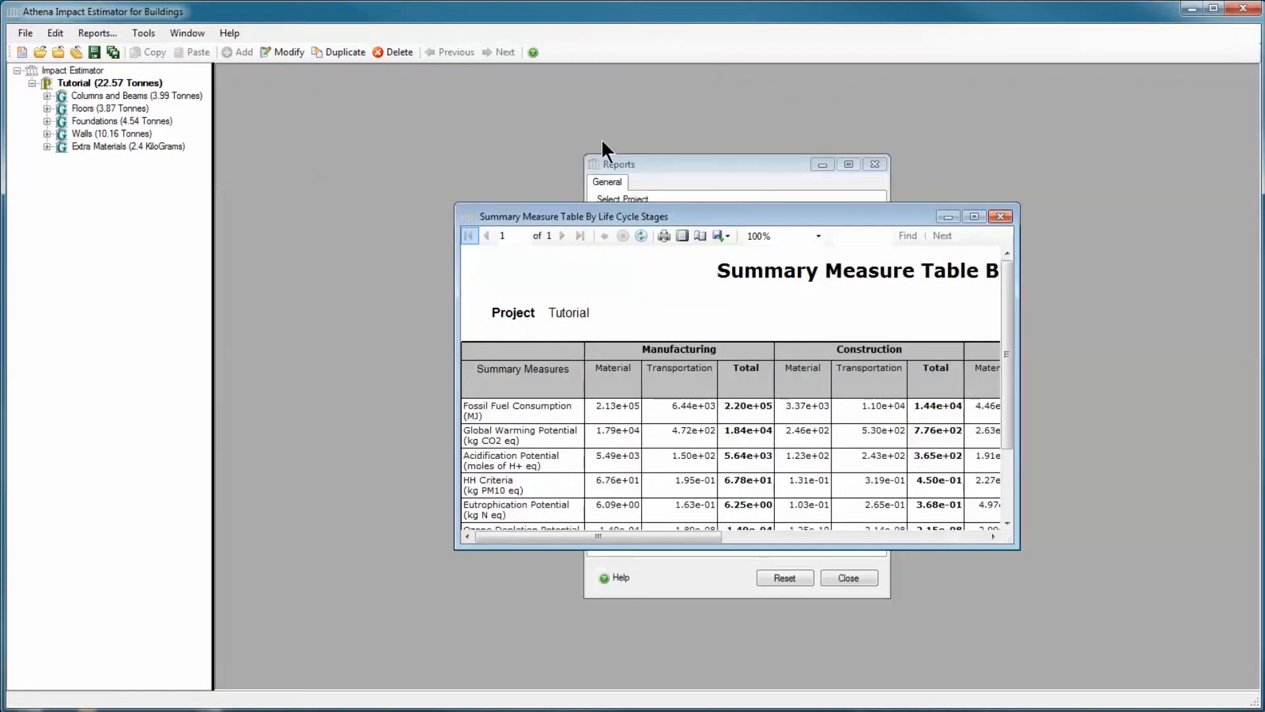
# - Set the Tutorial project's building life expectancy to 1 year
pyautogui.doubleClick(45, 83)
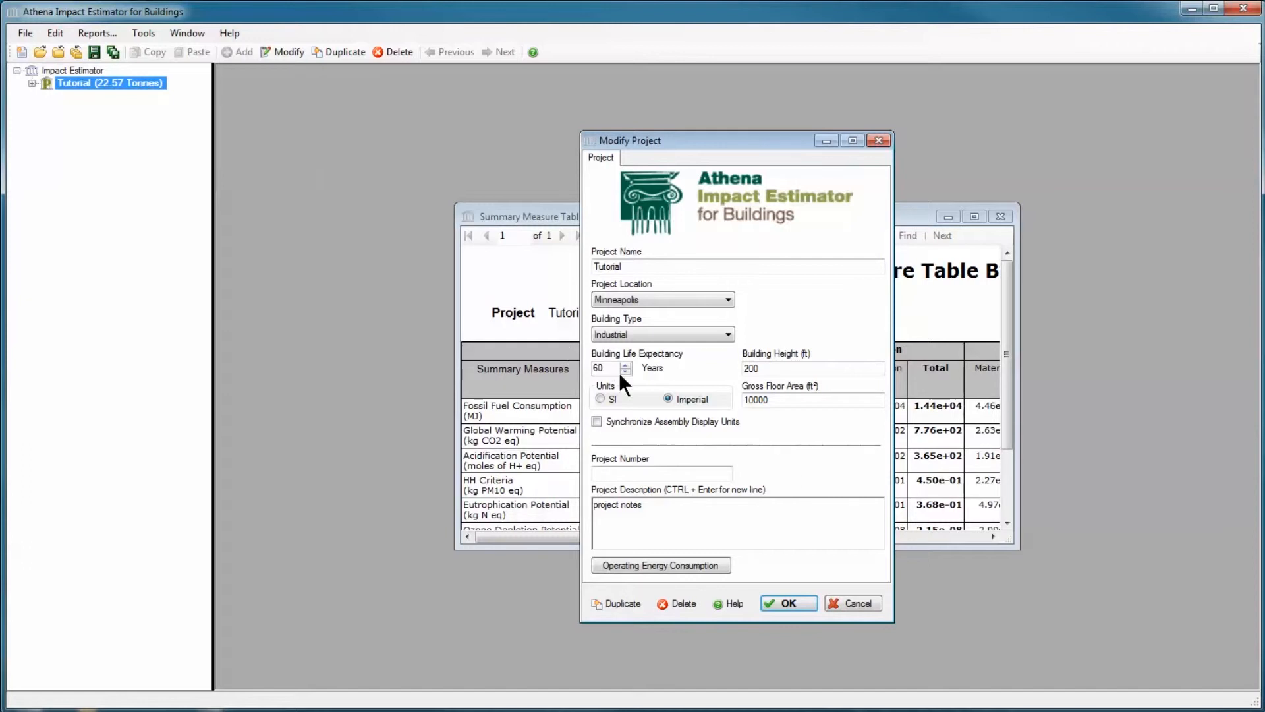
pyautogui.click(626, 371)
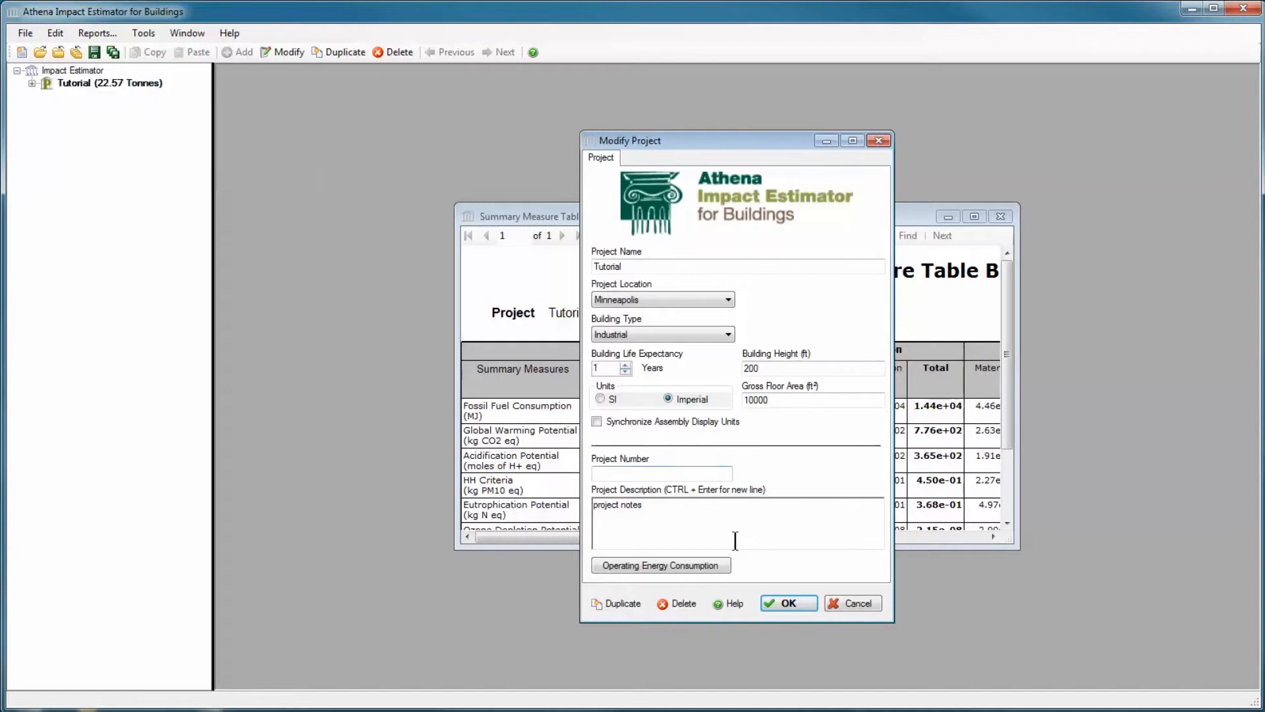
pyautogui.click(784, 605)
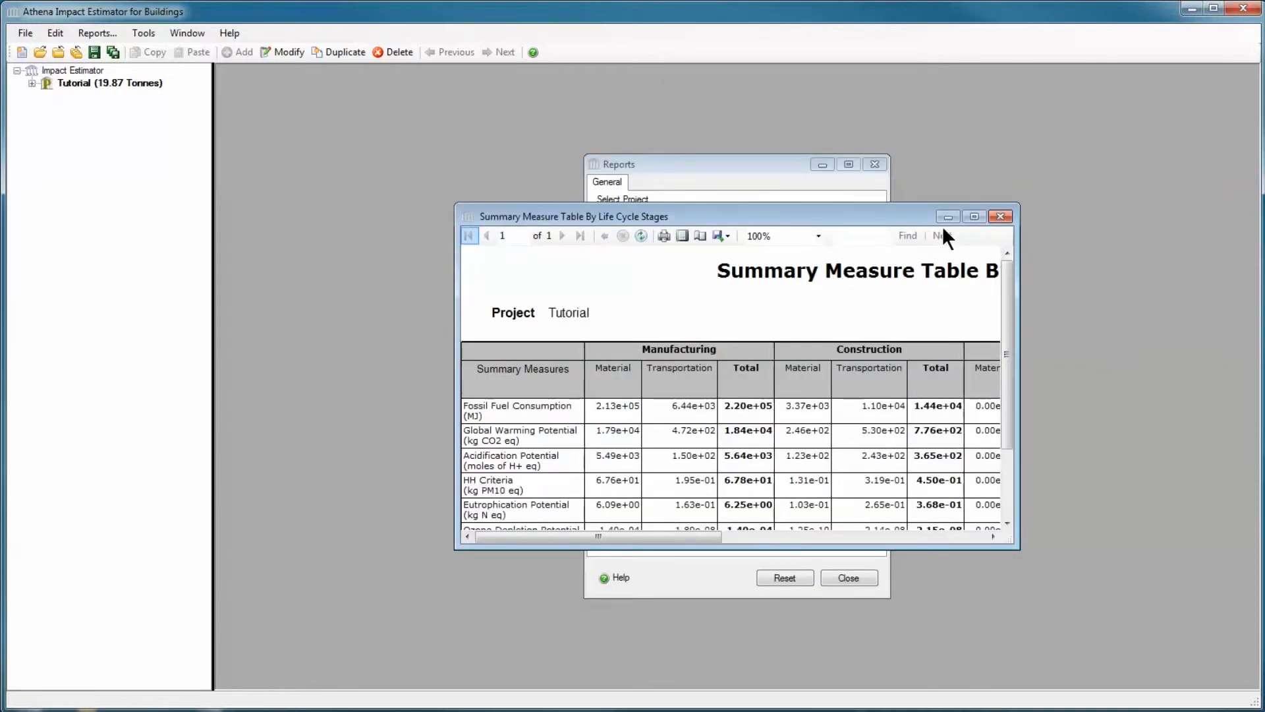
# - Examine the maintenance, operating energy and total effects in the life cycle summary table, then the project's assembly group masses
pyautogui.click(972, 217)
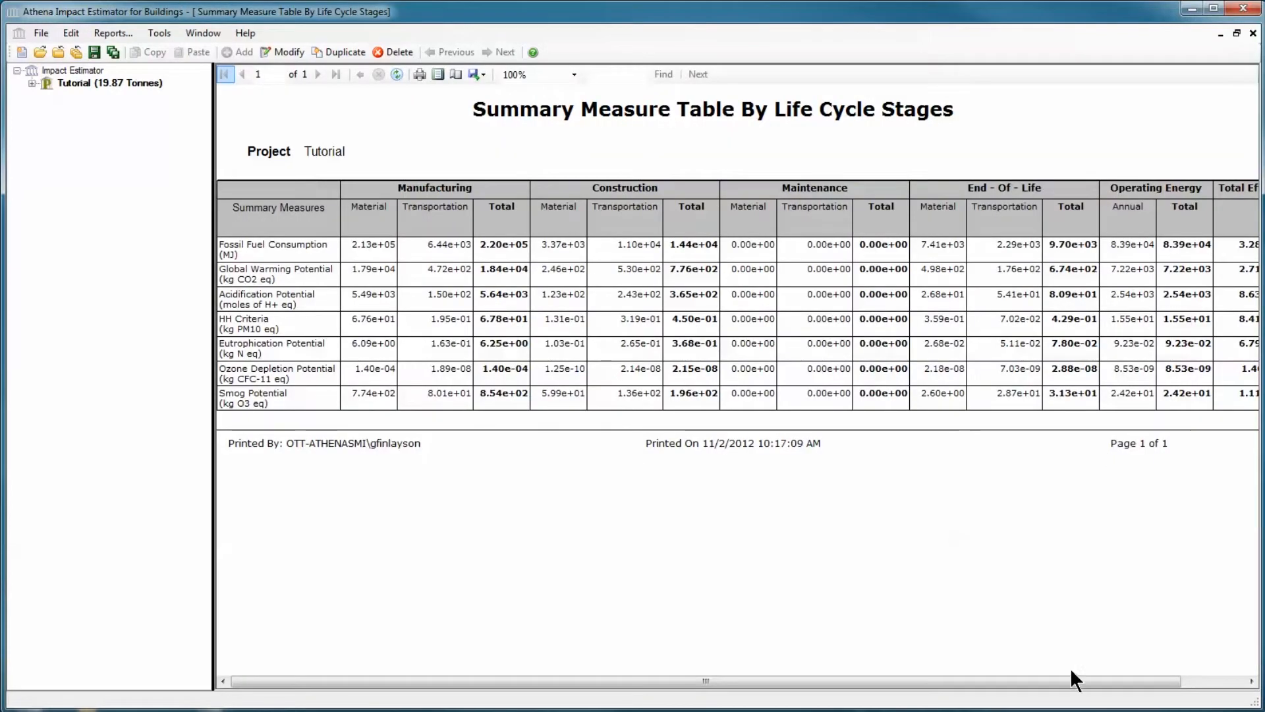
pyautogui.moveTo(1081, 681); pyautogui.dragTo(1174, 682)
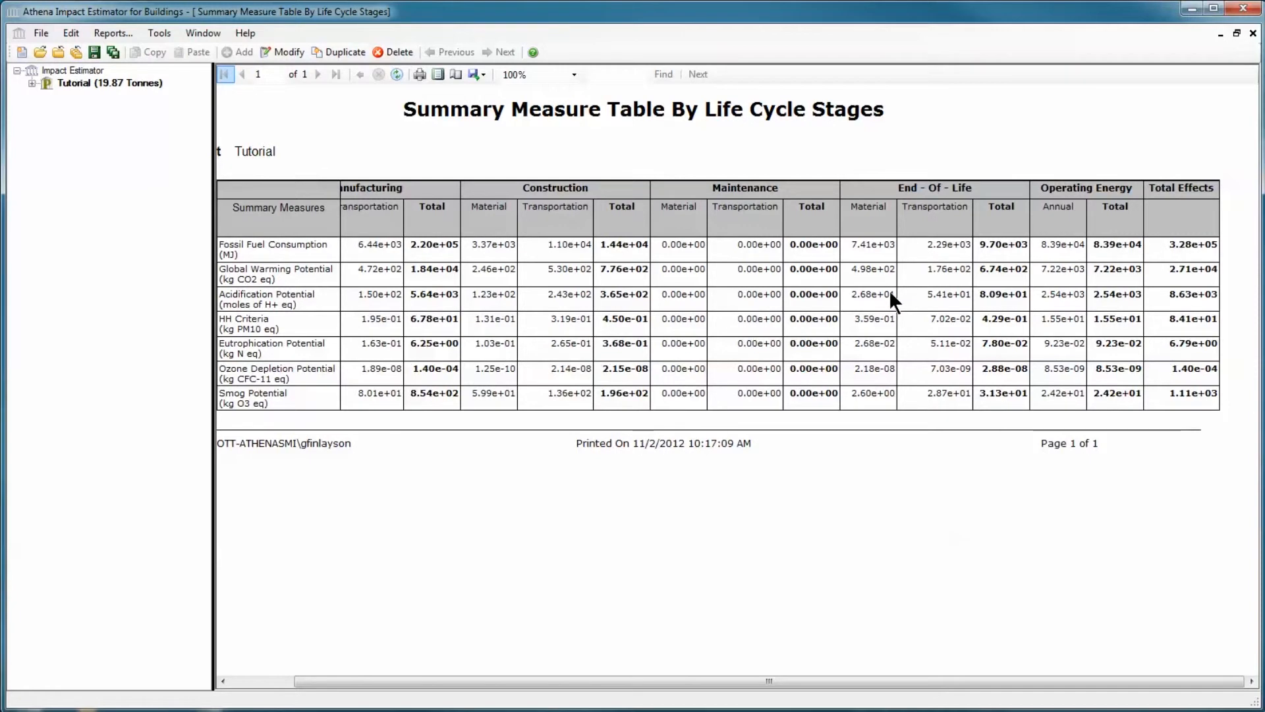
pyautogui.click(1253, 34)
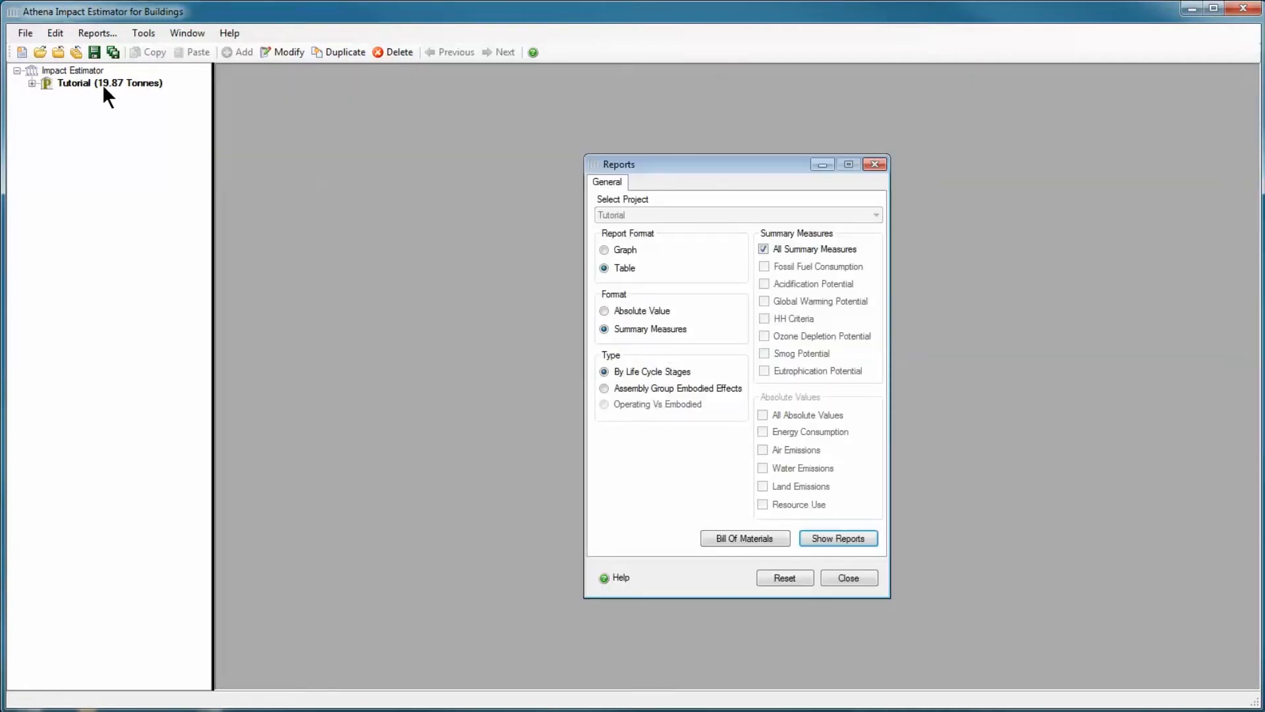
pyautogui.click(31, 83)
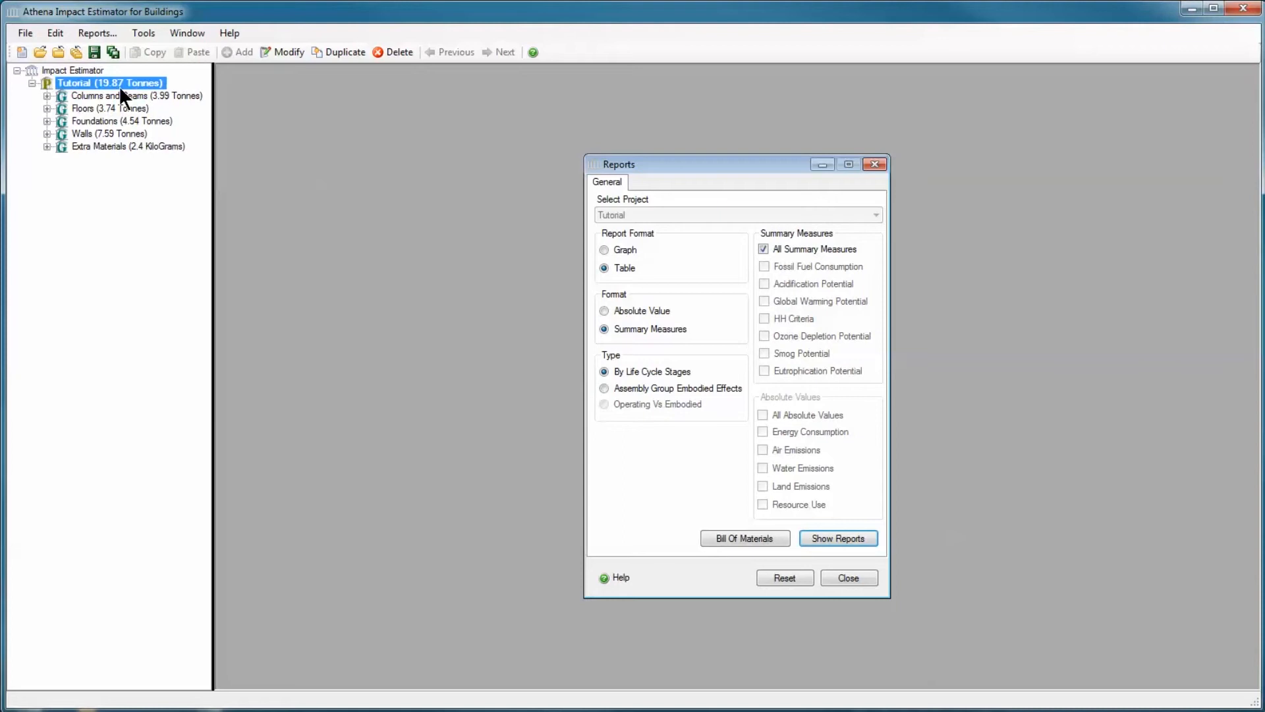
# - Set the Tutorial project's building life expectancy to 60 years, close the Reports dialog and expand the project's assembly groups
pyautogui.doubleClick(46, 81)
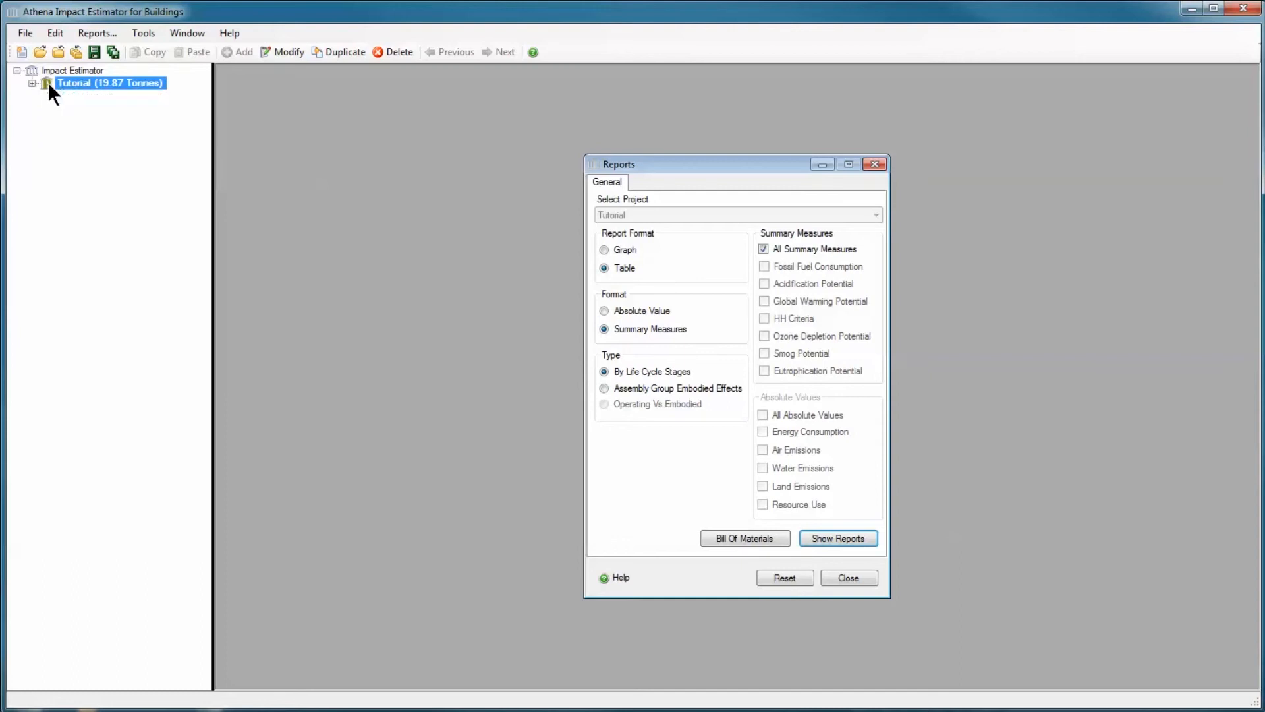
pyautogui.moveTo(609, 368); pyautogui.dragTo(575, 367)
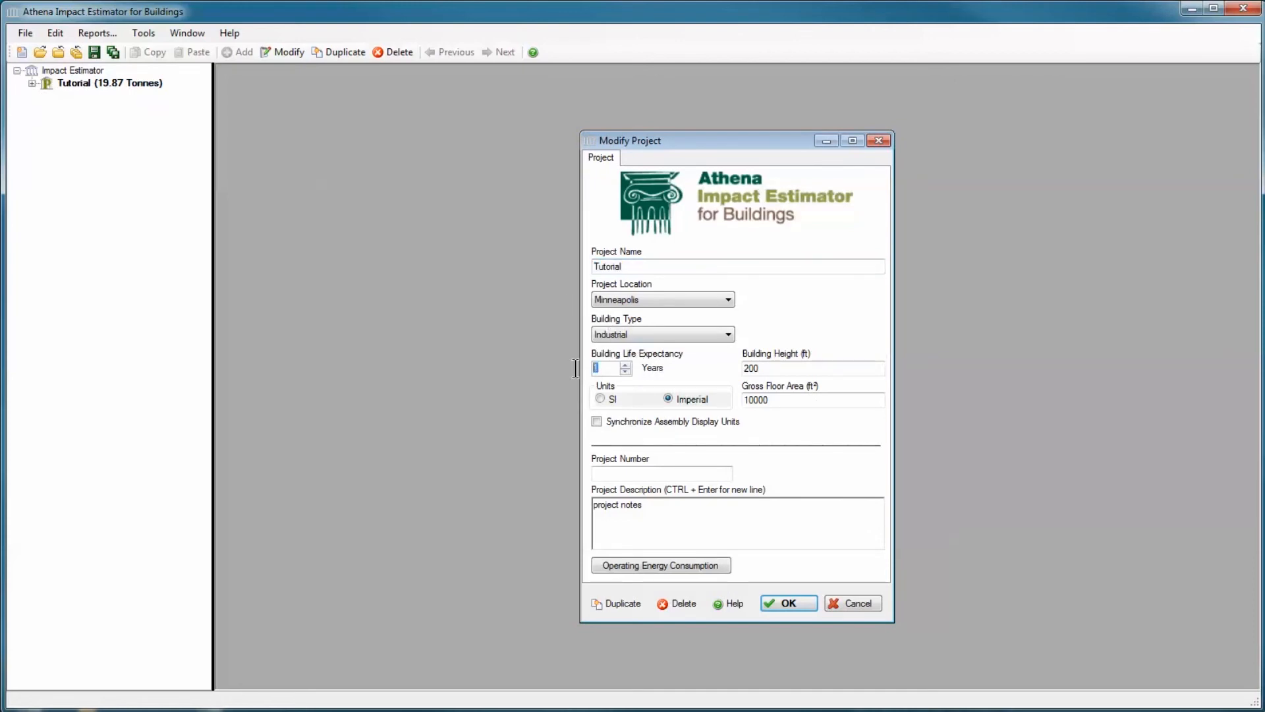
pyautogui.write('60')
pyautogui.click(785, 601)
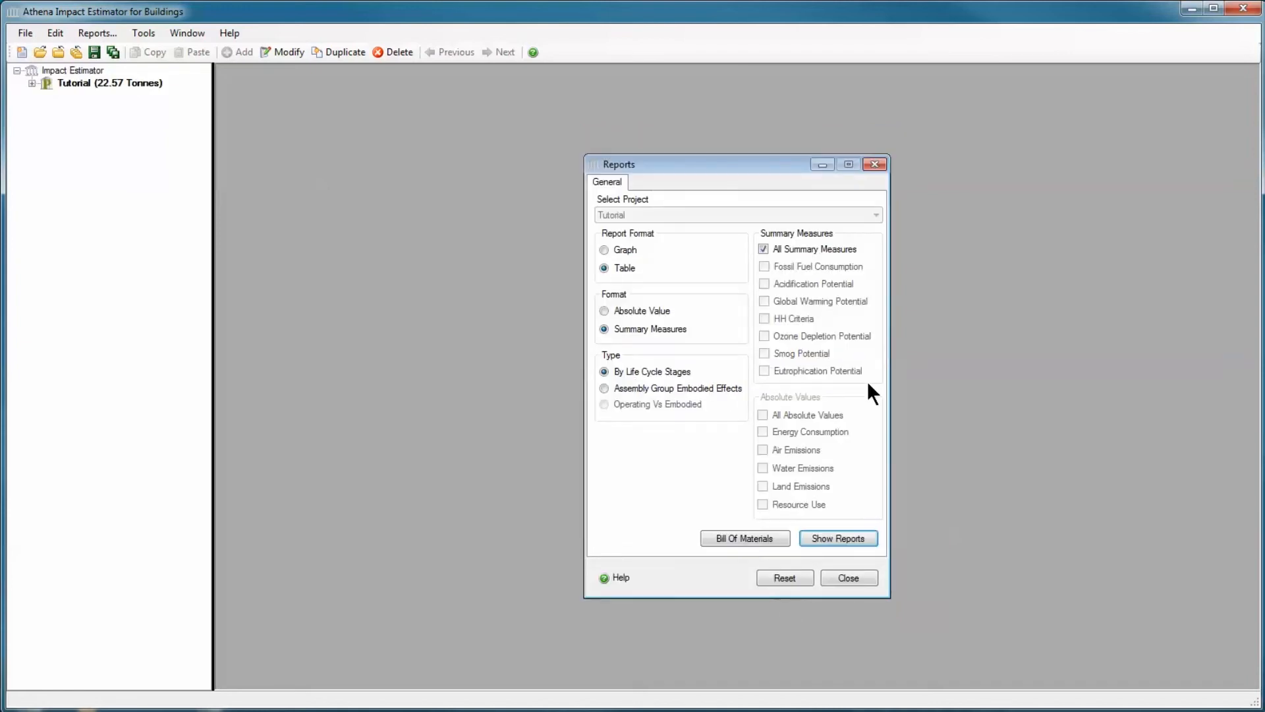
pyautogui.click(875, 164)
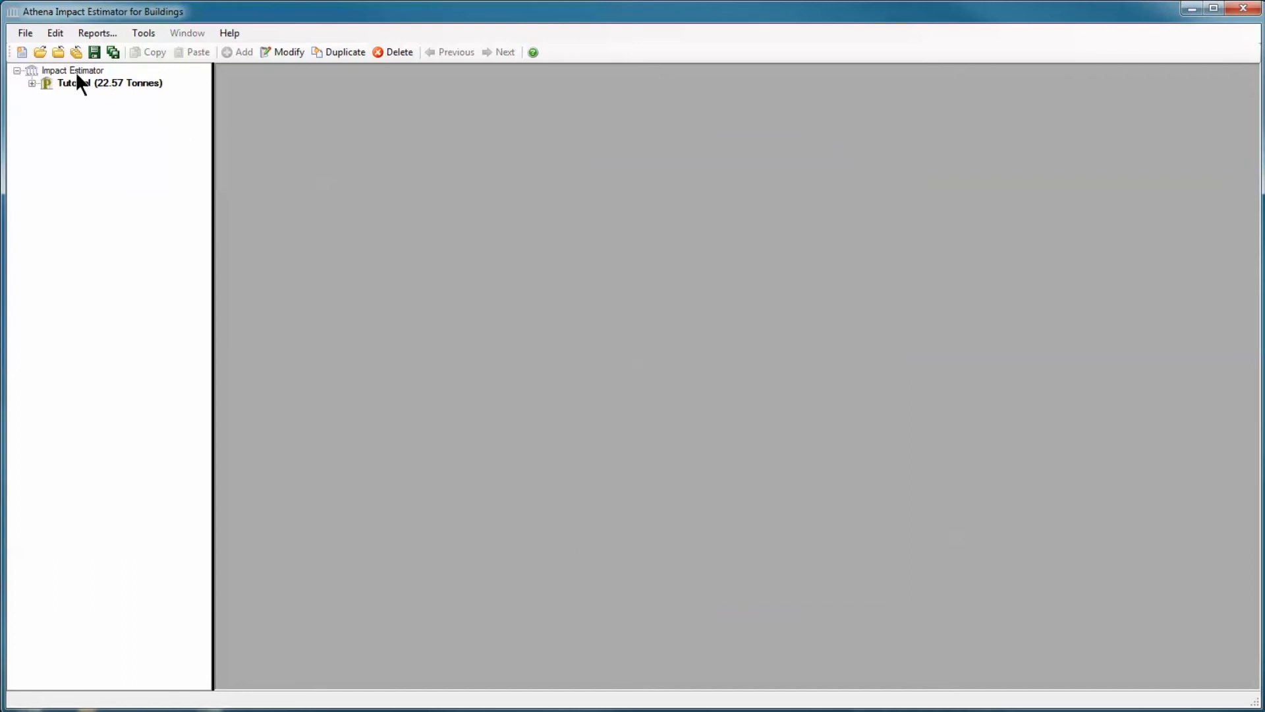
pyautogui.click(32, 84)
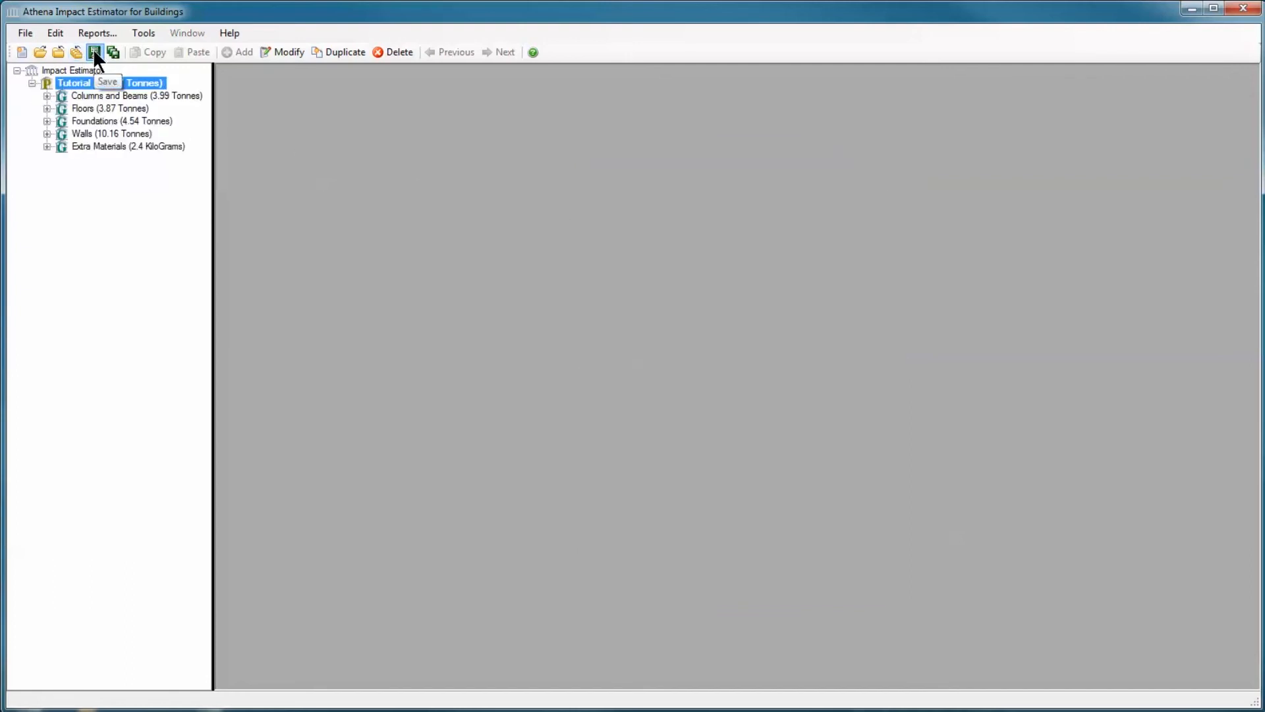